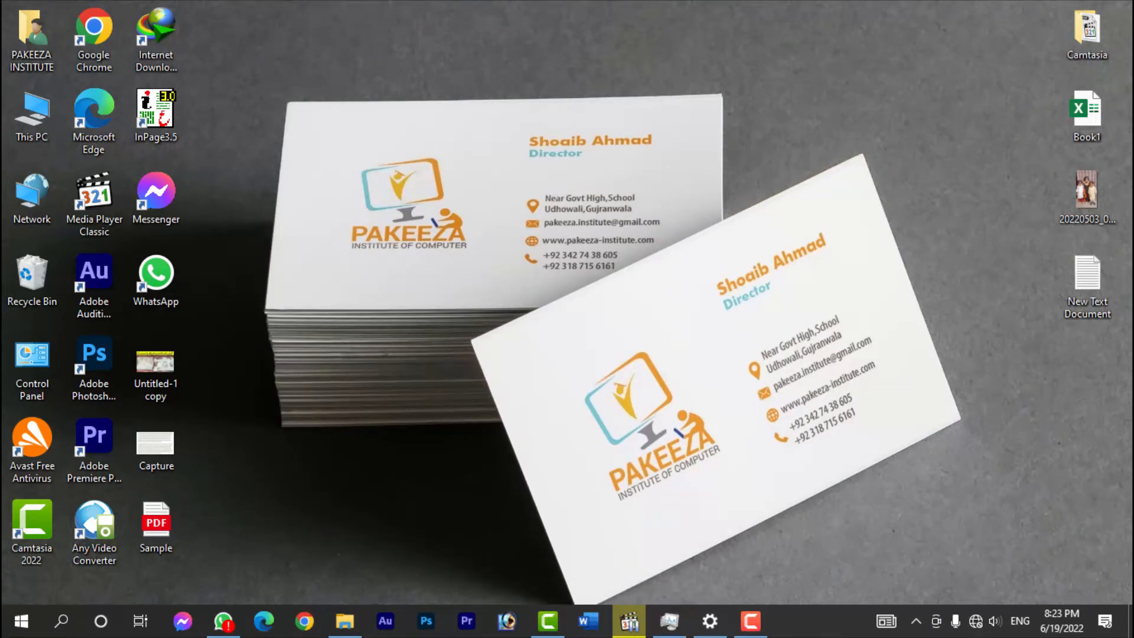
Open This PC and refresh the list of drives after the USB drive is connected.
double_click(32, 115)
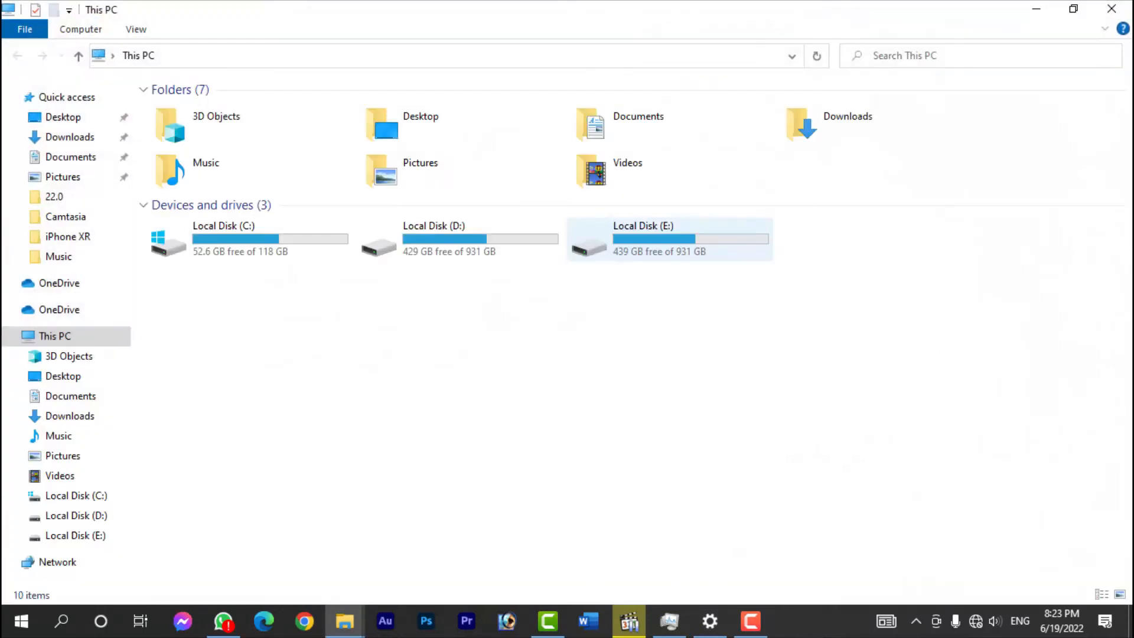
right_click(588, 350)
left_click(631, 416)
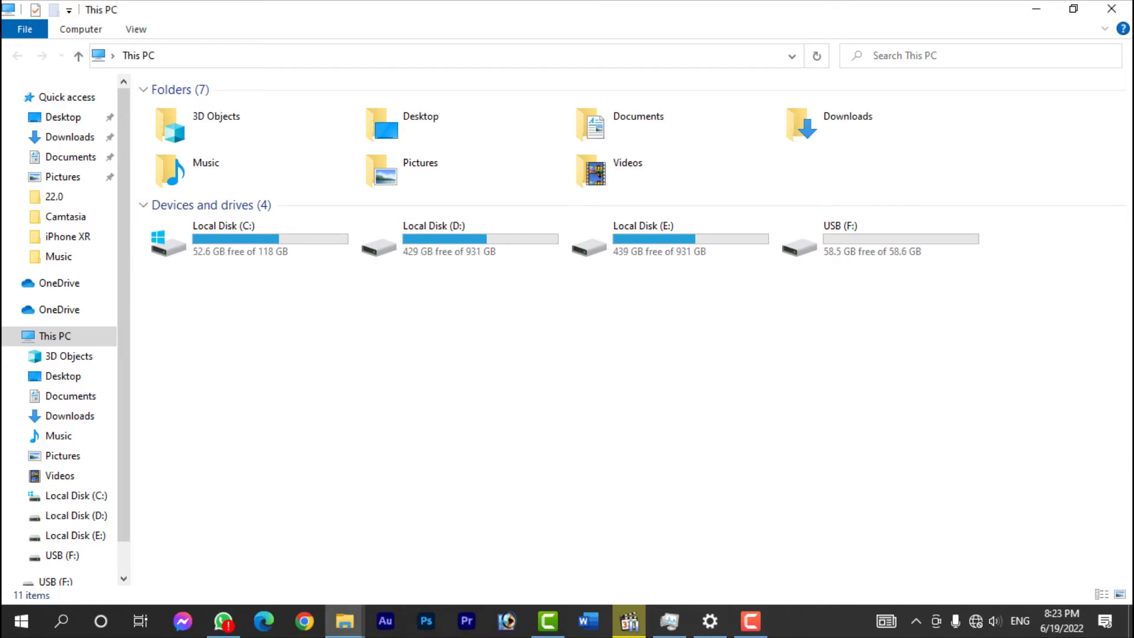
right_click(648, 330)
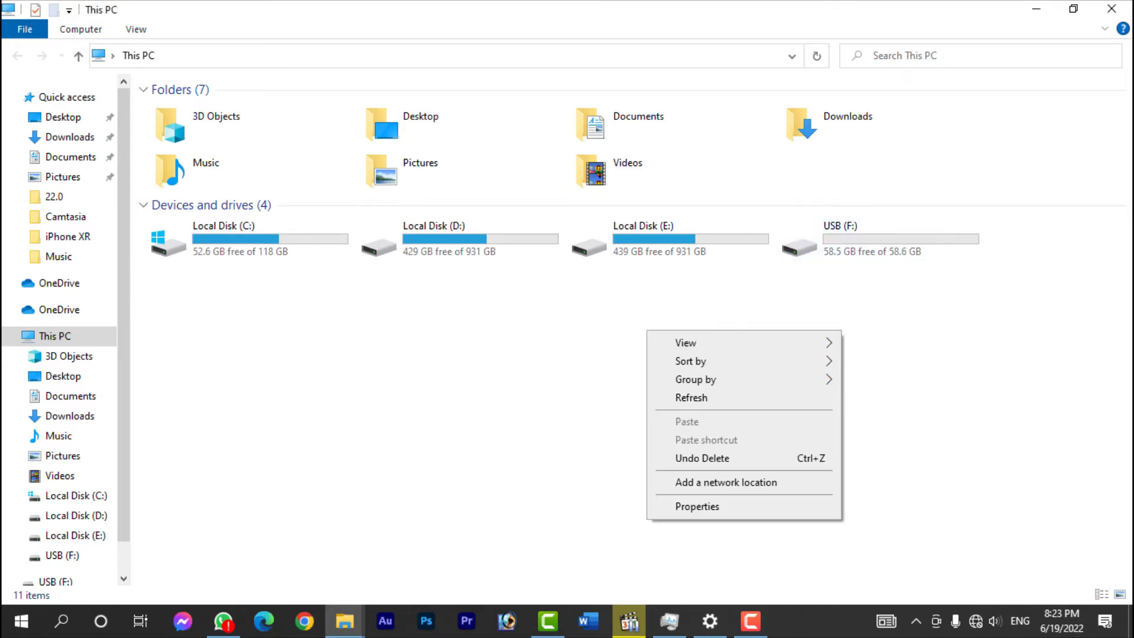
right_click(578, 353)
left_click(621, 420)
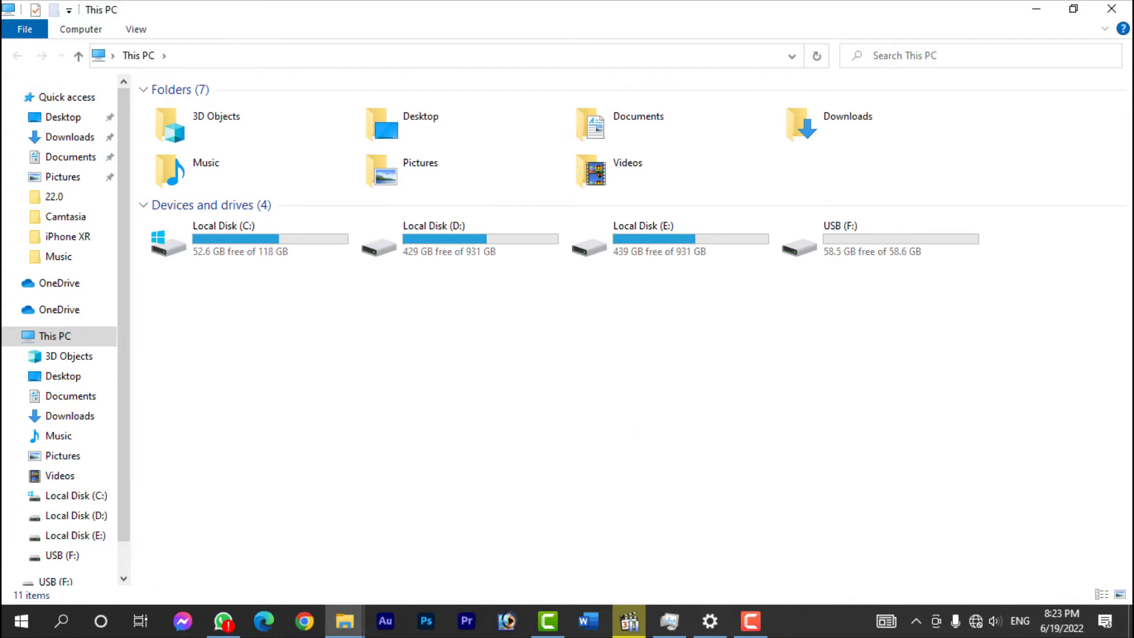
Search Windows for "disk man" and open the tool for creating and formatting hard disk partitions.
left_click(62, 621)
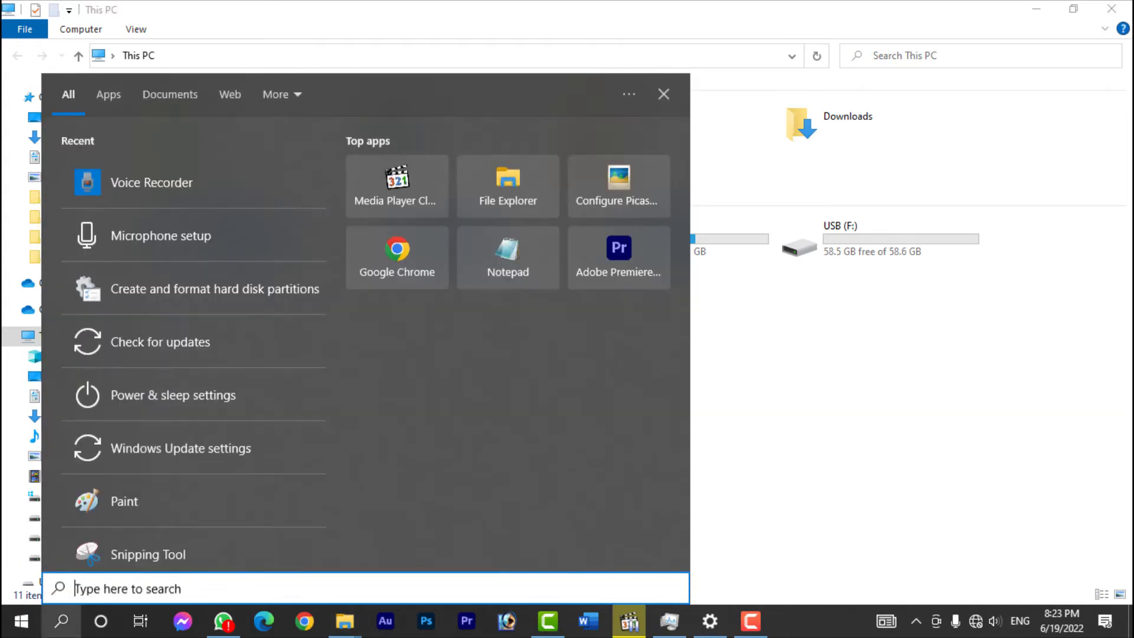
type("d")
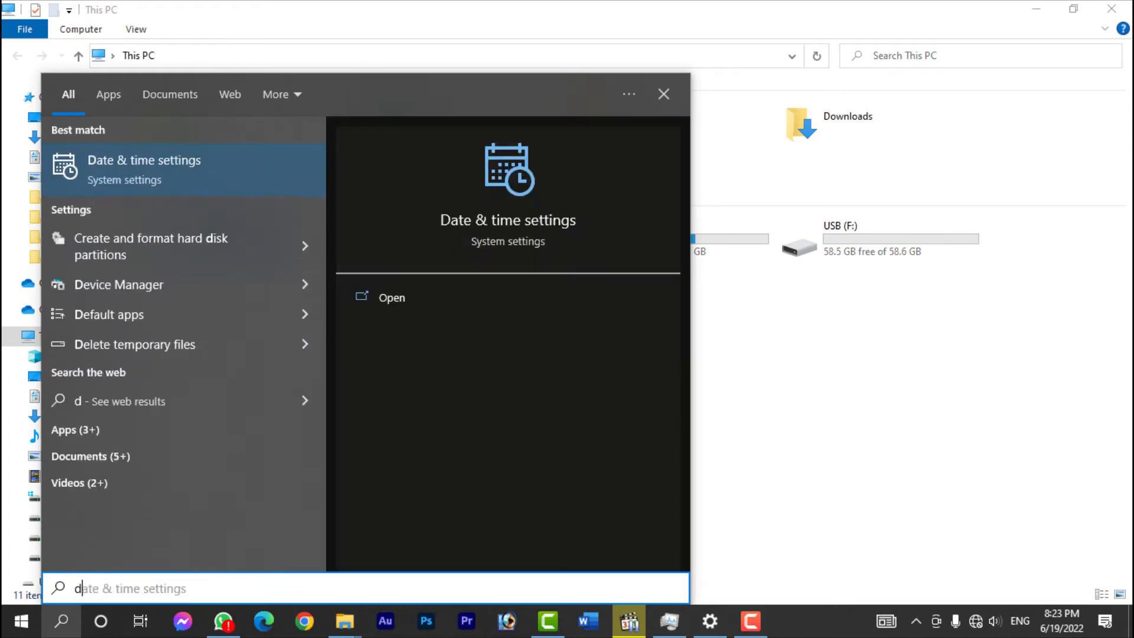
type("isk")
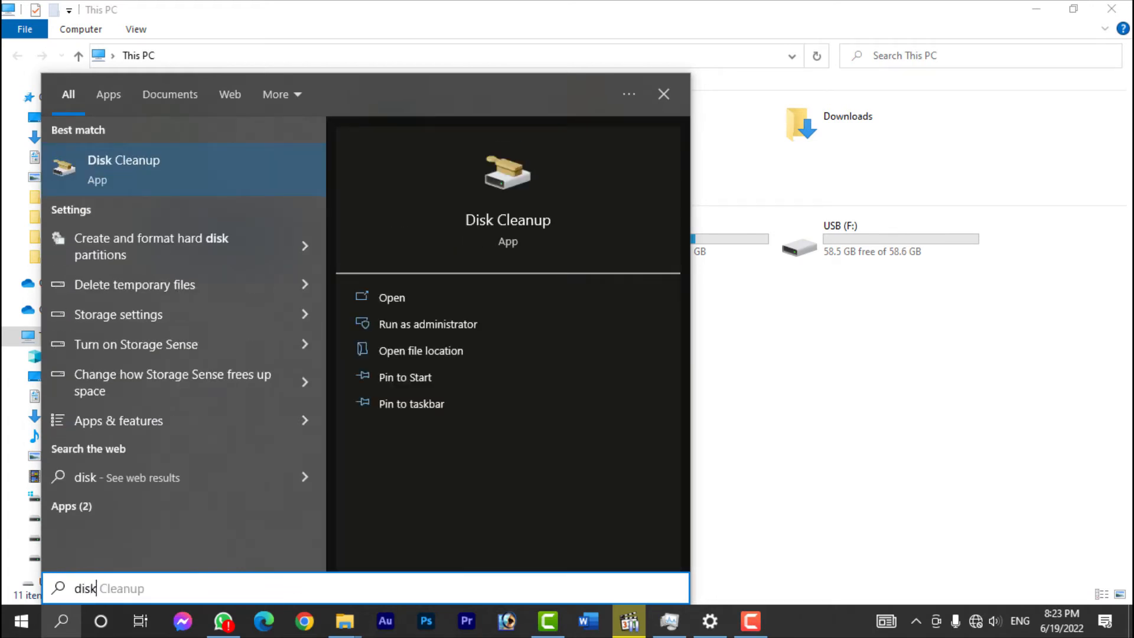
type(" man")
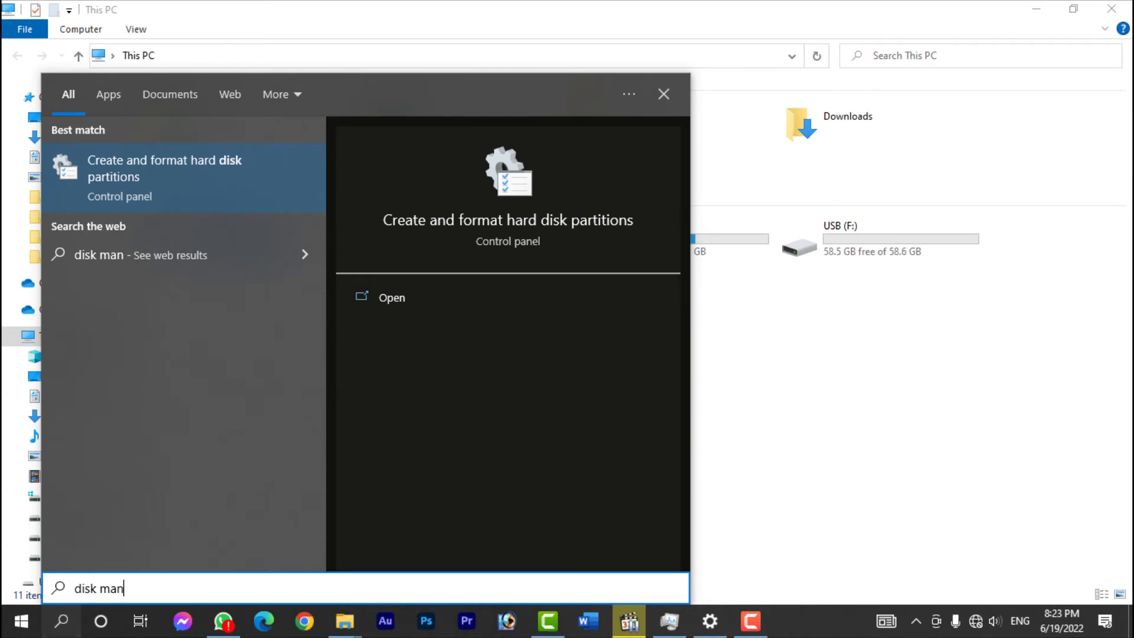
key("Return")
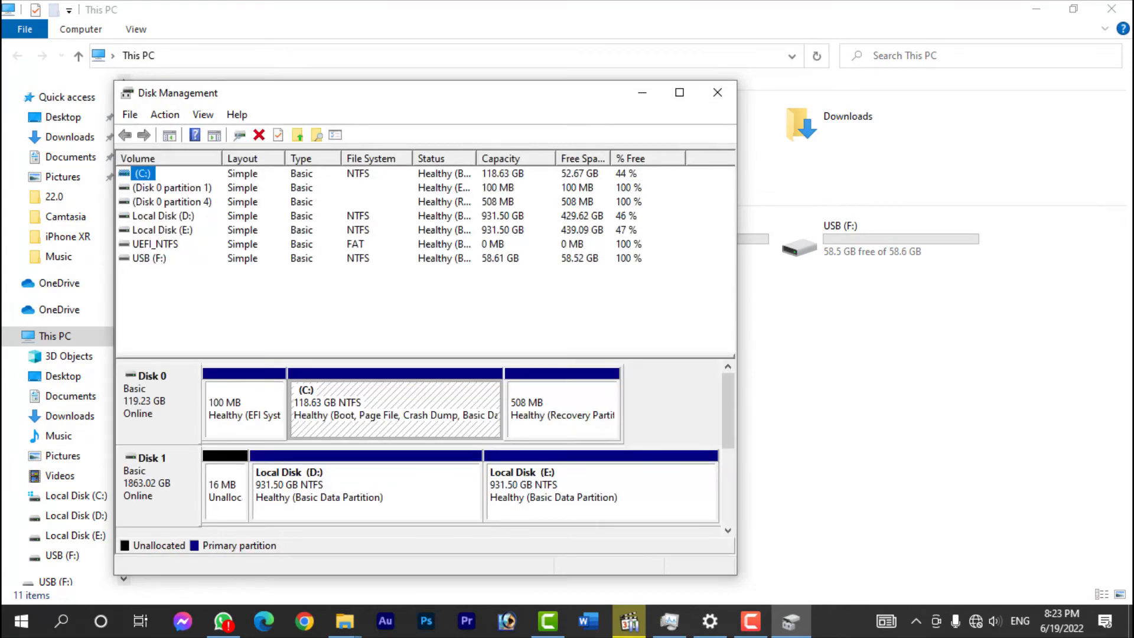
left_click_drag(425, 93, 407, 48)
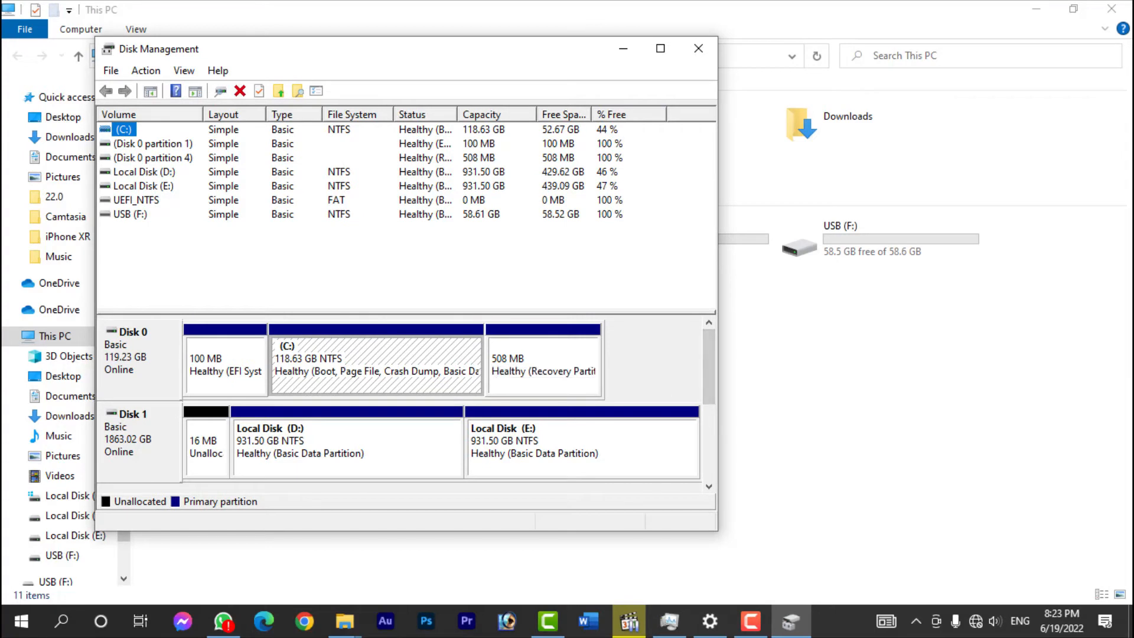
left_click_drag(709, 367, 709, 416)
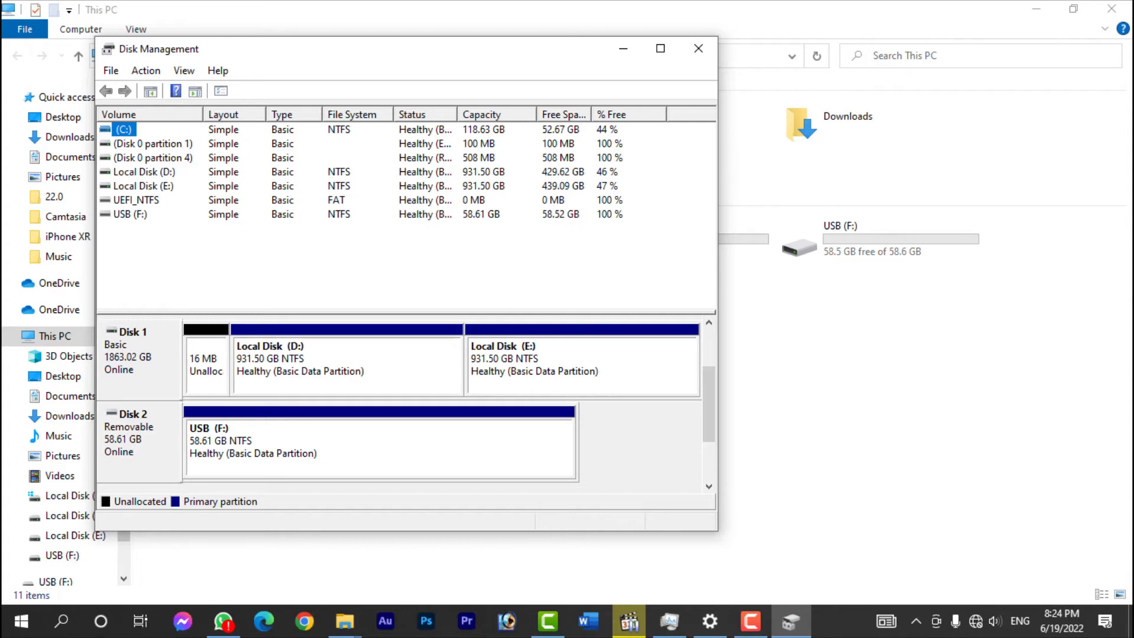
right_click(221, 214)
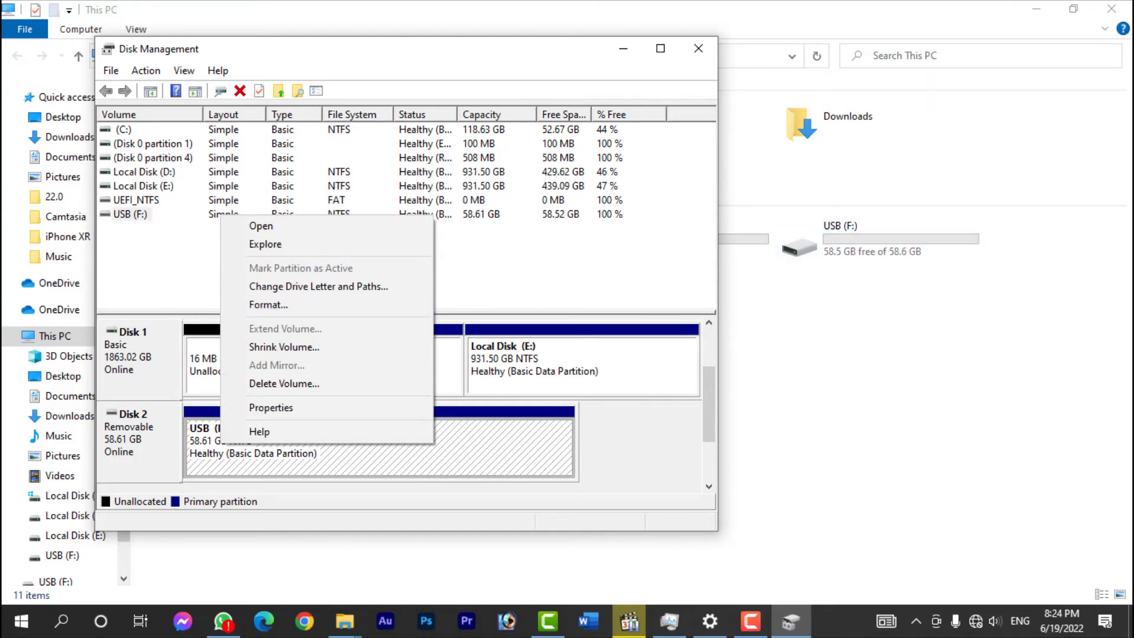
key("Escape")
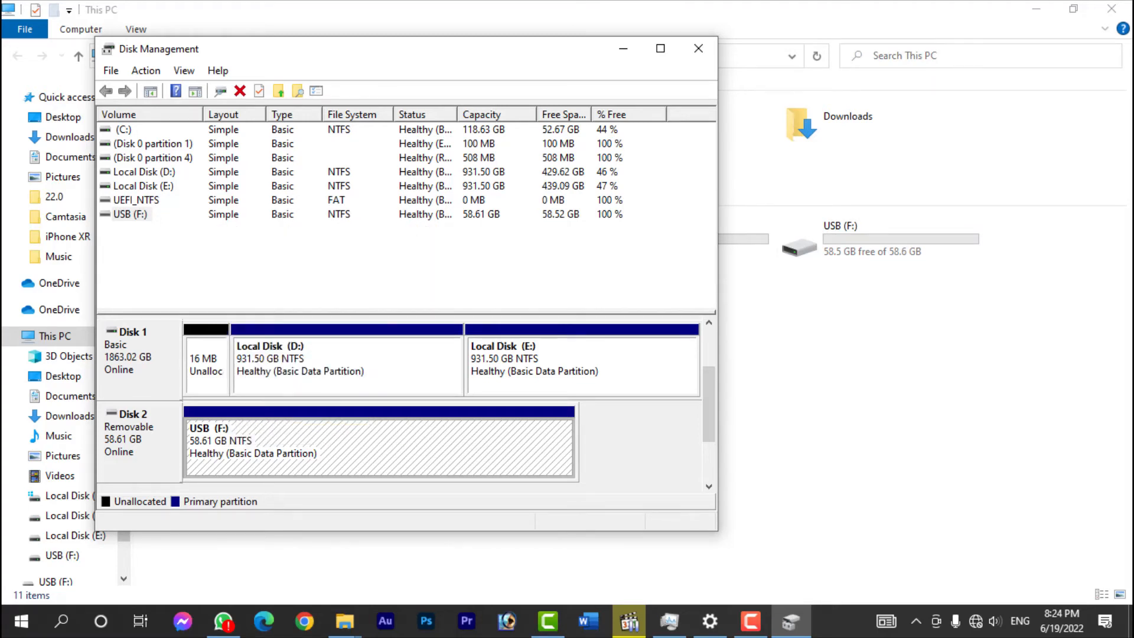
left_click(623, 48)
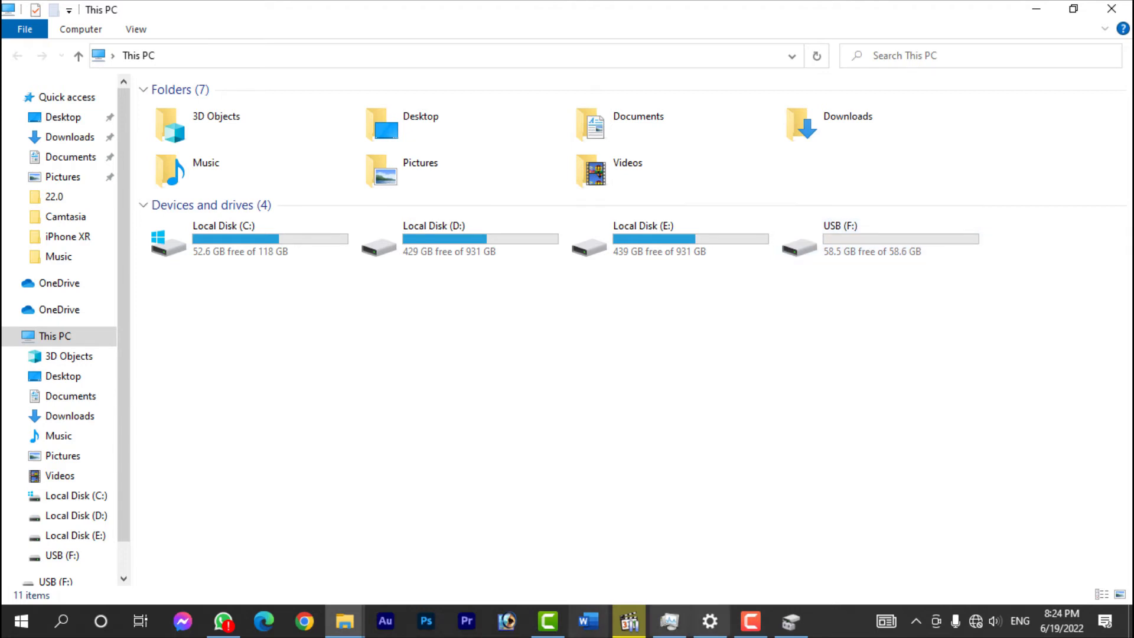
left_click(791, 622)
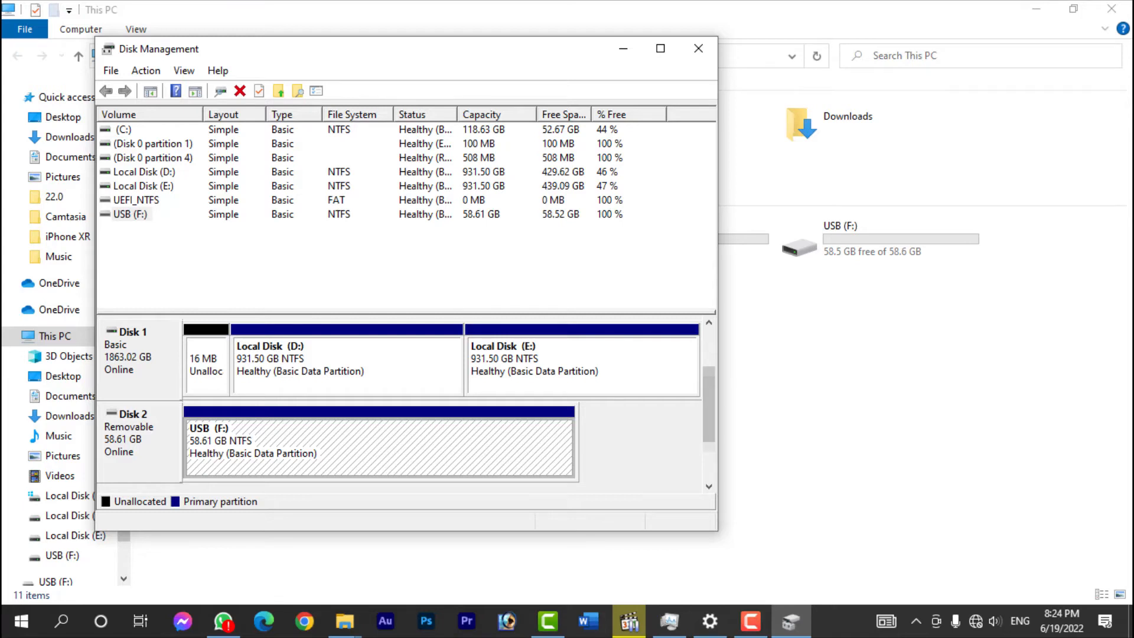
Shrink the USB (F:) volume by 24000 MB.
right_click(234, 213)
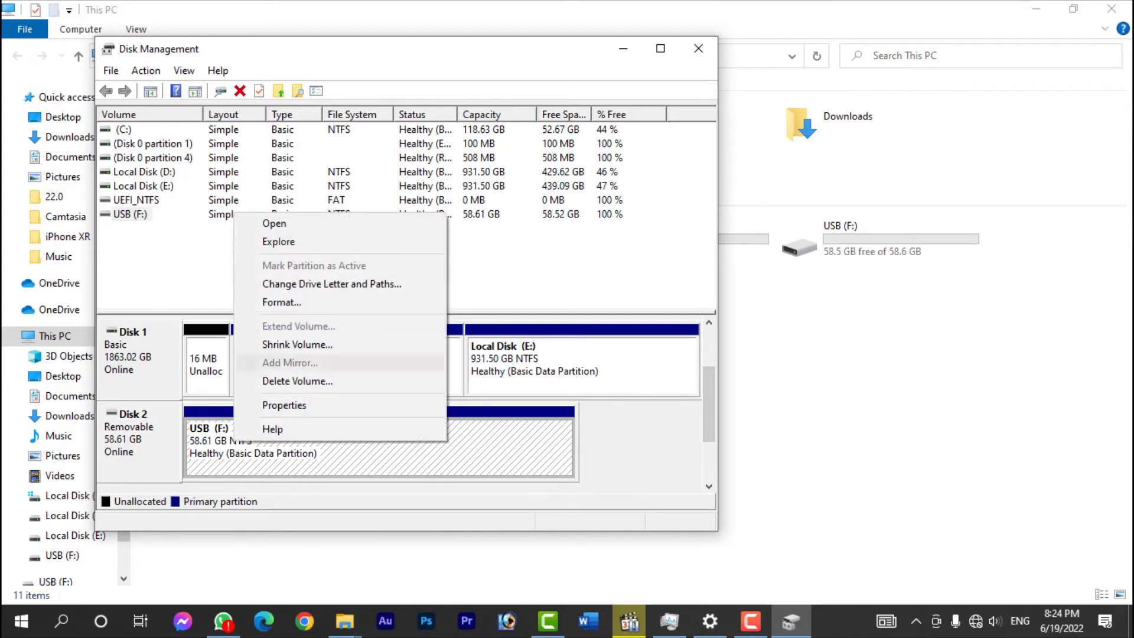
left_click(297, 344)
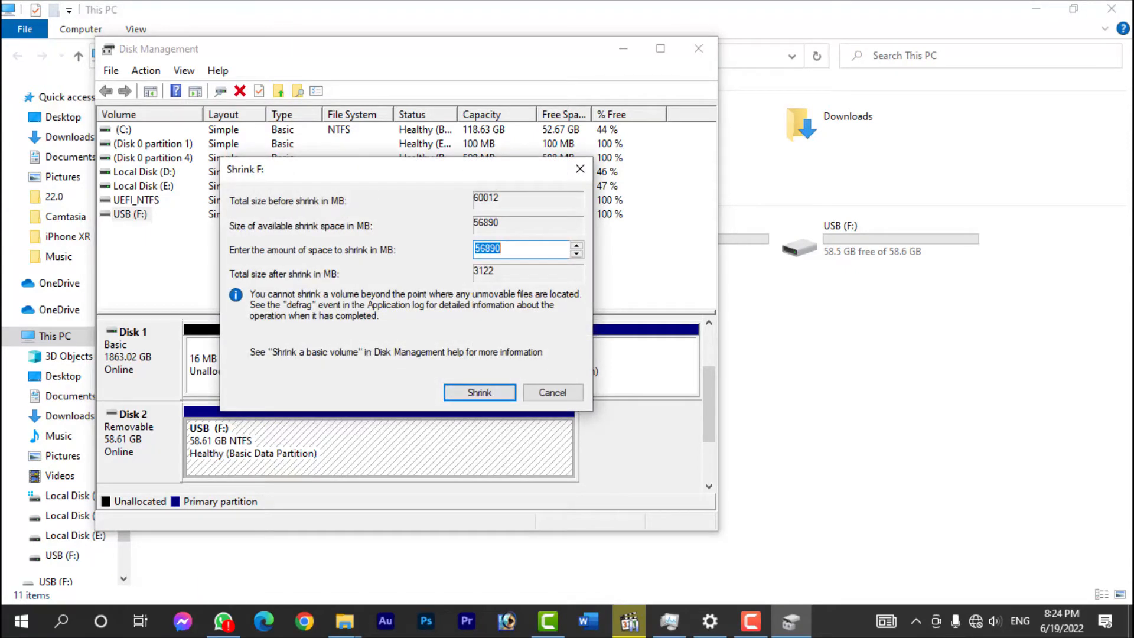
left_click_drag(378, 170, 300, 131)
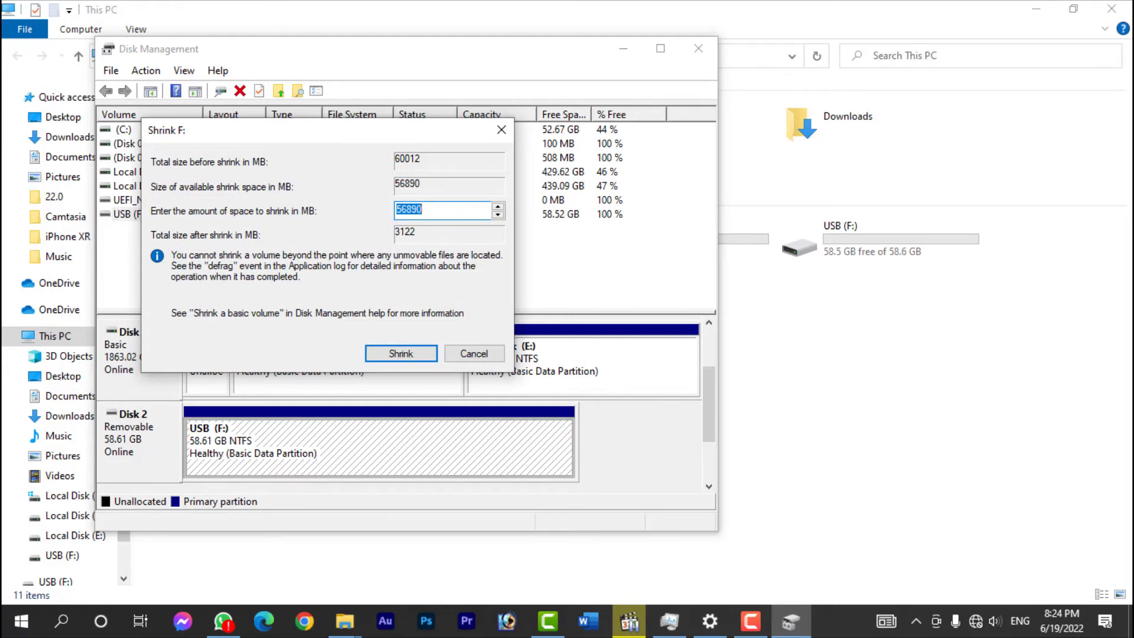
left_click(423, 209)
left_click_drag(403, 209, 396, 210)
type("2")
key("Delete")
type("4")
key("Delete")
key("Delete")
key("Delete")
type("000")
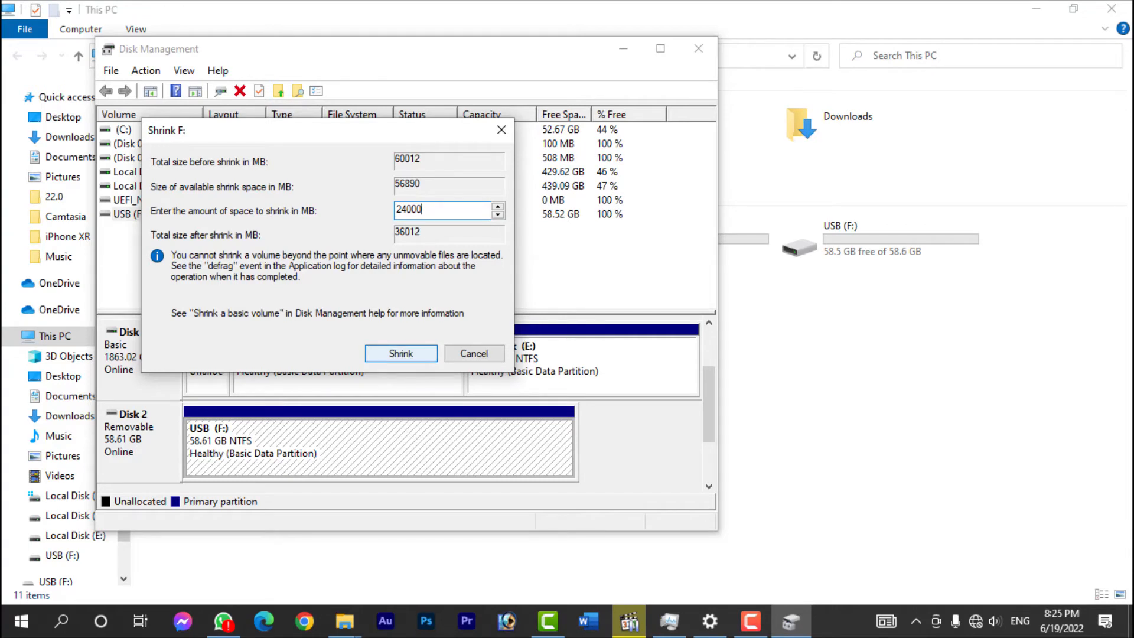
key("Return")
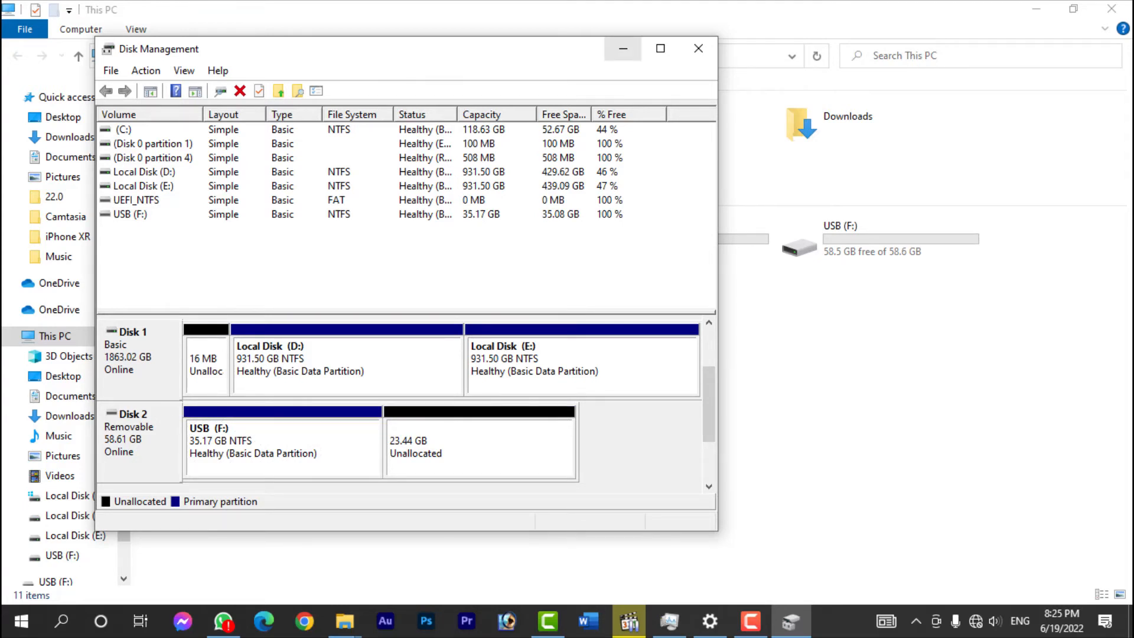
Switch to the This PC window and refresh it to check the size of the USB (F:) drive.
left_click(623, 48)
right_click(740, 338)
left_click(782, 405)
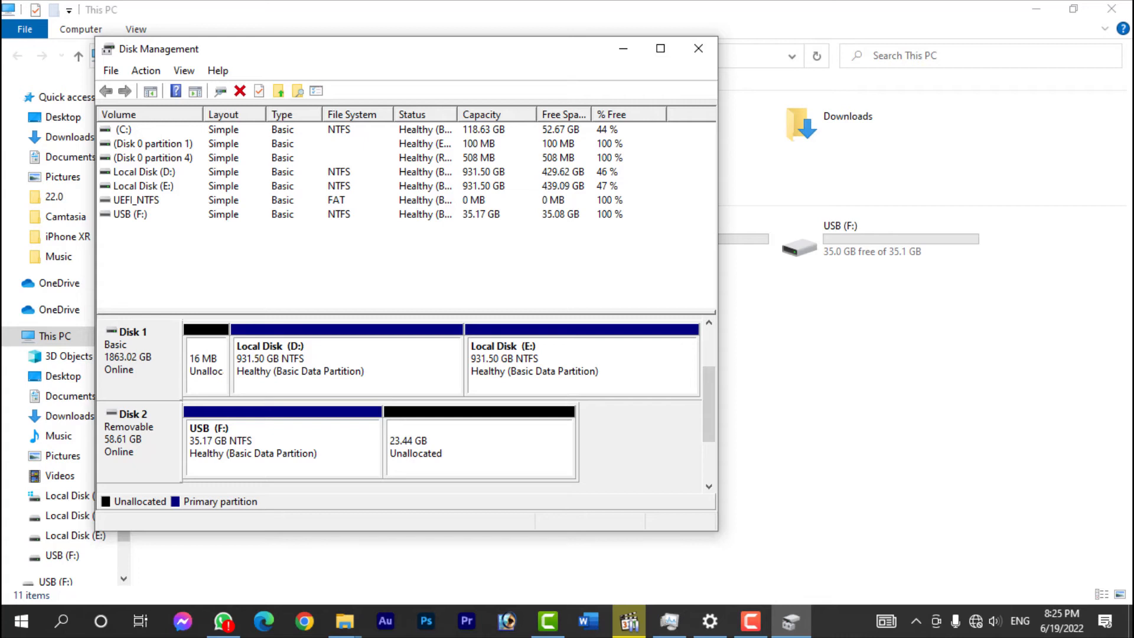
Start a new simple volume in Disk 2's unallocated space, using the full 23999 MB and drive letter G.
right_click(420, 453)
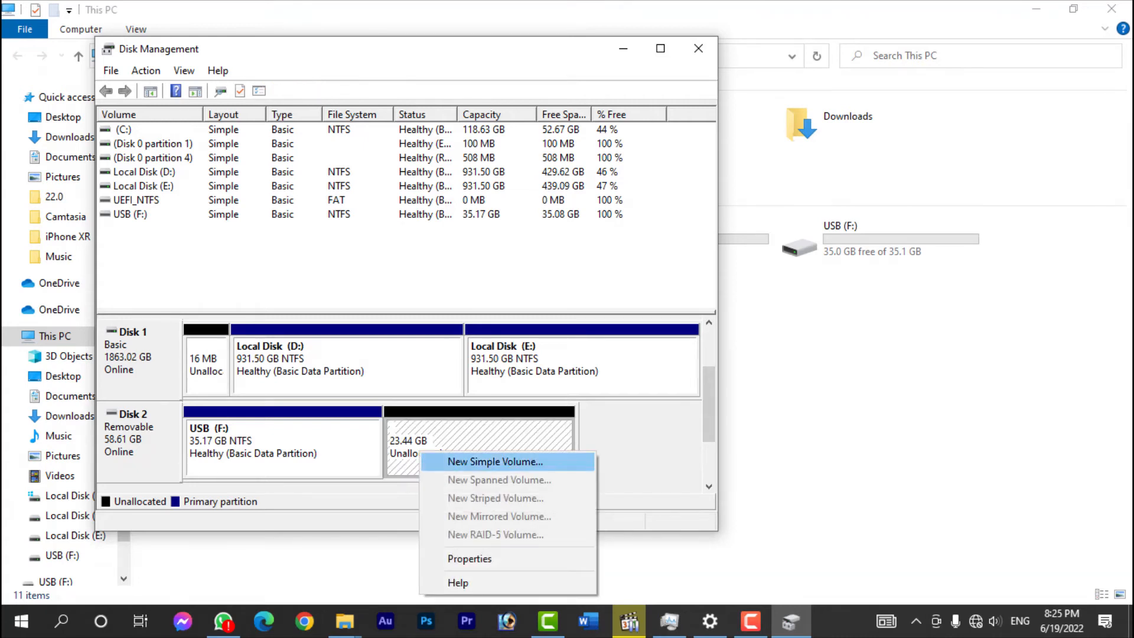
left_click(449, 461)
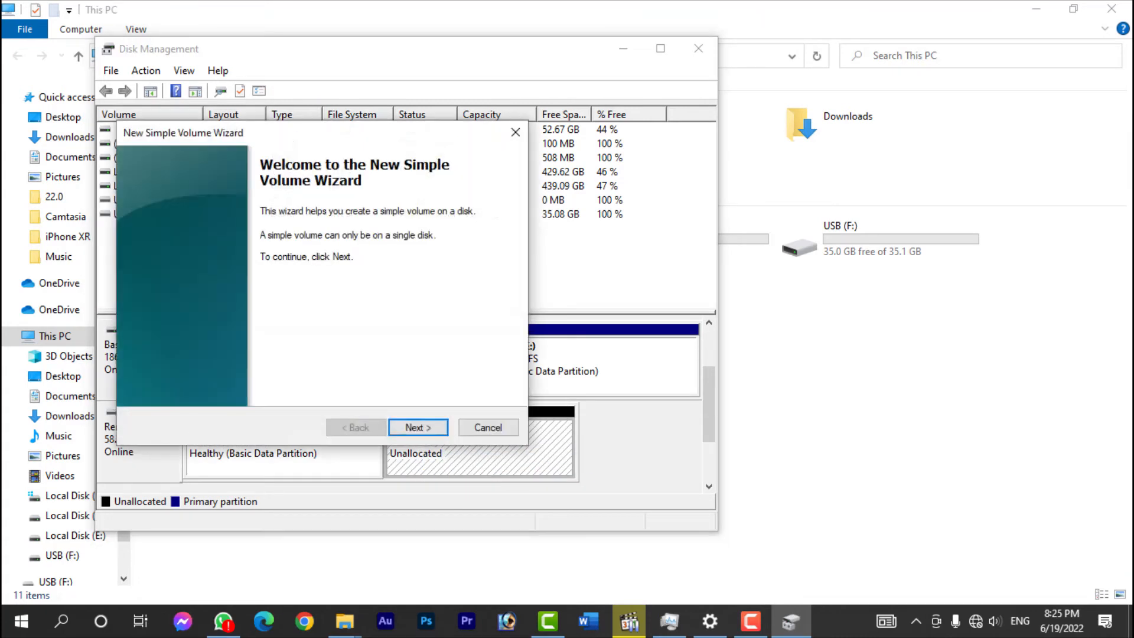
left_click(419, 427)
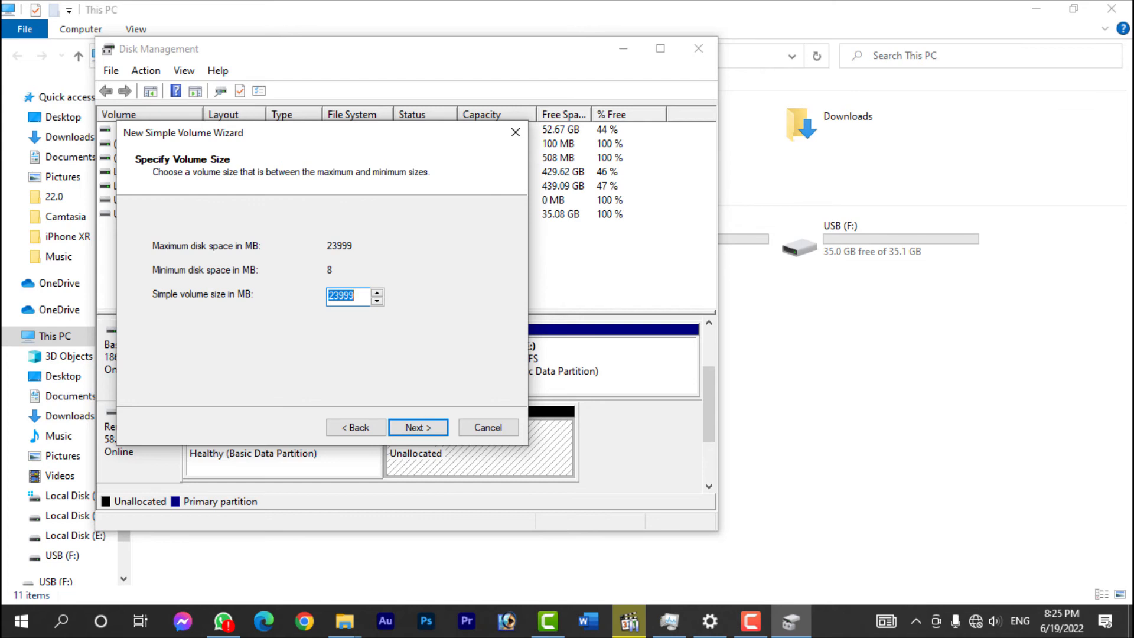
key("Return")
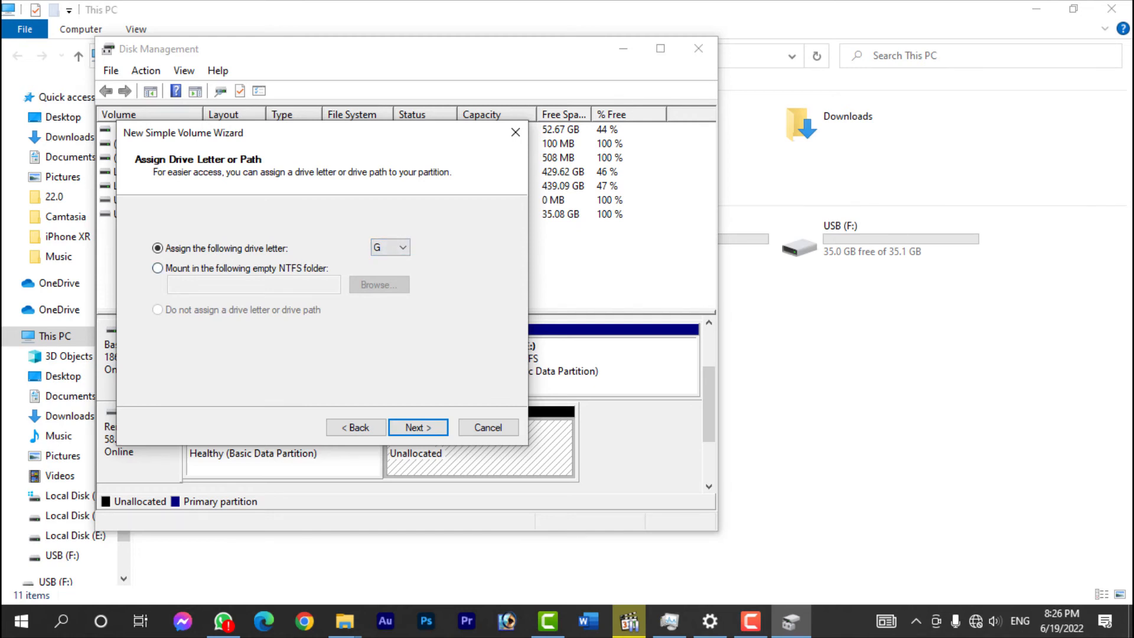
left_click(390, 247)
key("Escape")
key("Return")
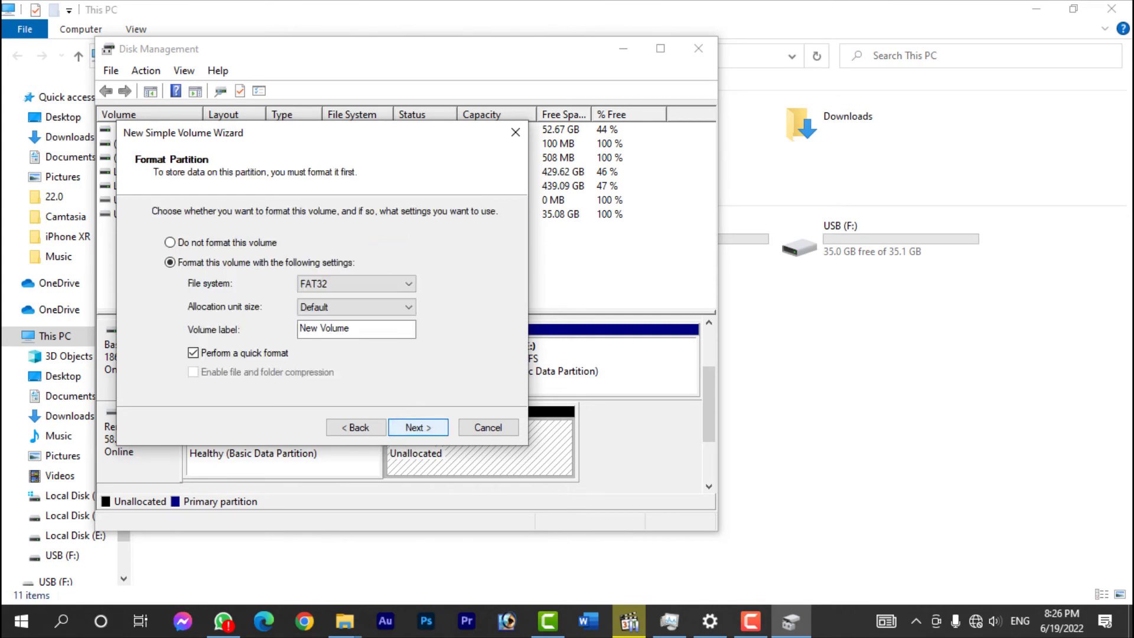
Label the new volume USB 2, create it with a FAT32 quick format, and agree to continue with the drive letter assignment.
left_click_drag(352, 328, 299, 329)
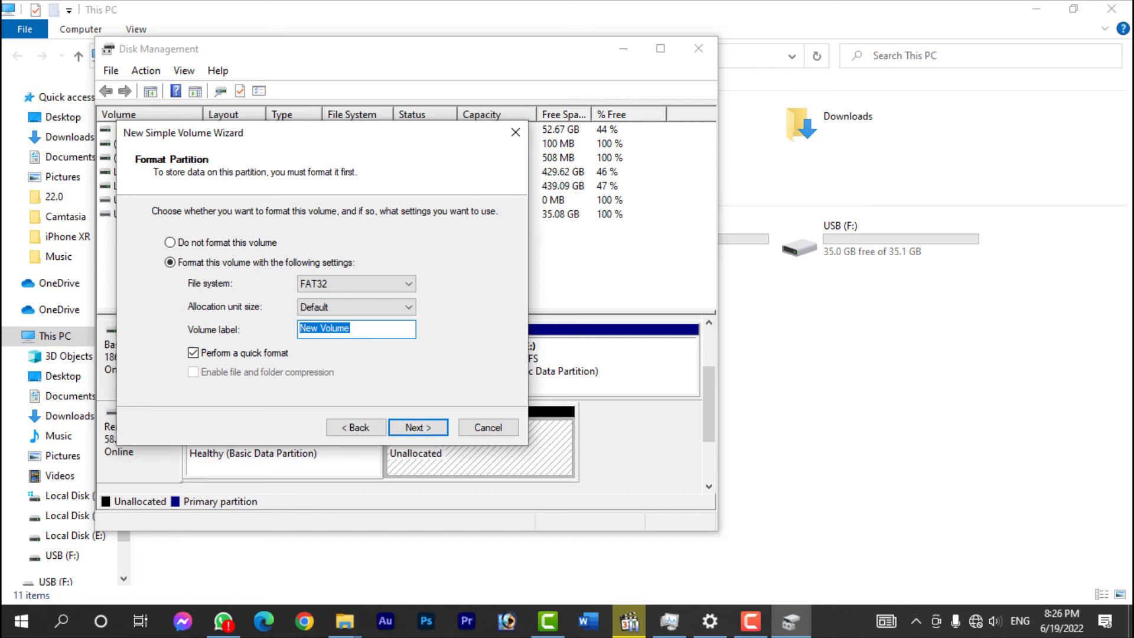
type("USB 2")
left_click(418, 427)
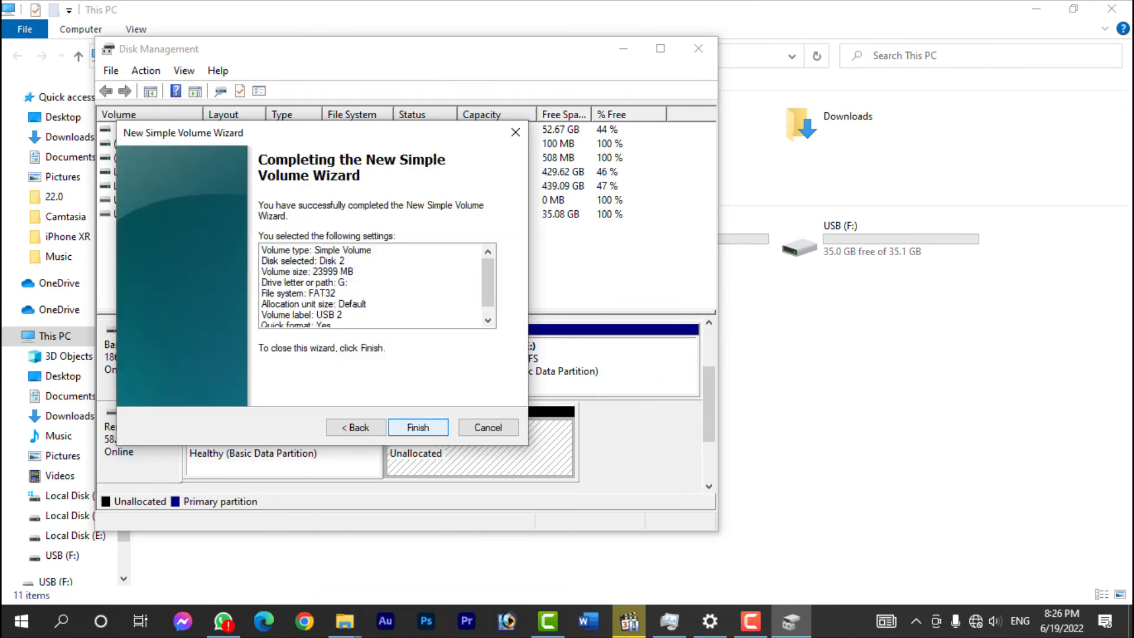
key("Return")
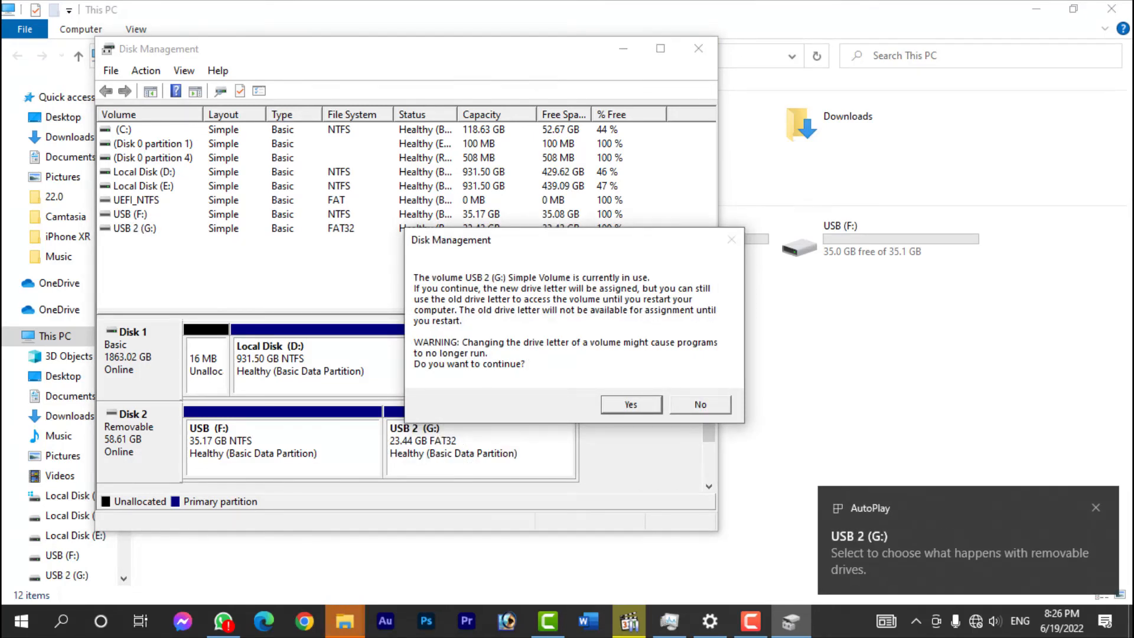
key("Return")
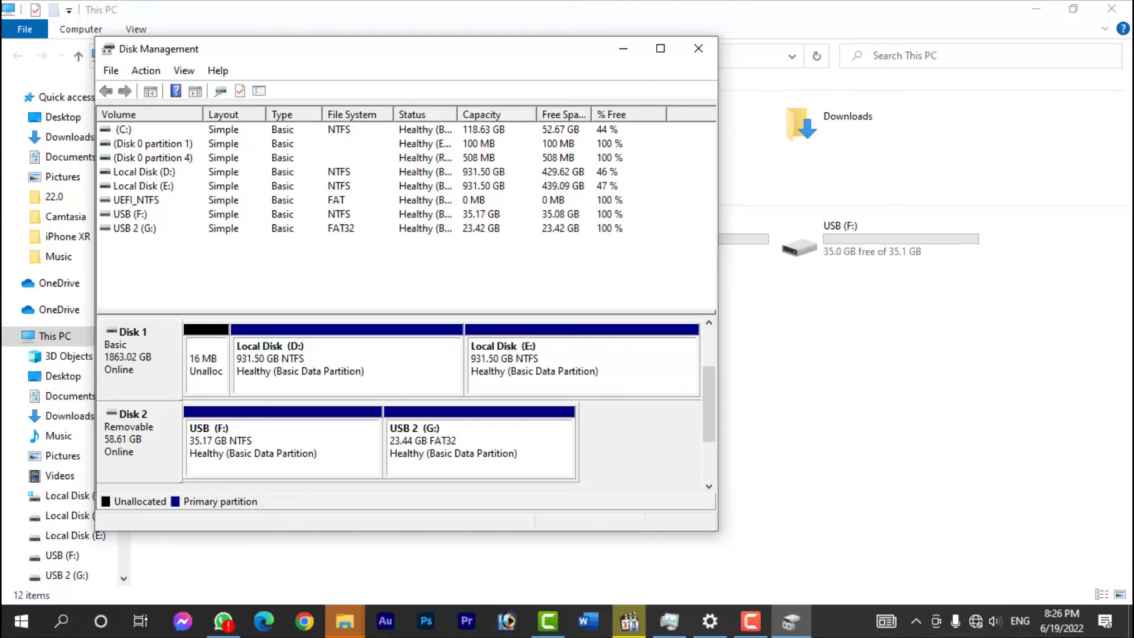
Switch back to This PC and refresh it to check that both USB partitions are listed.
left_click_drag(520, 49, 644, 170)
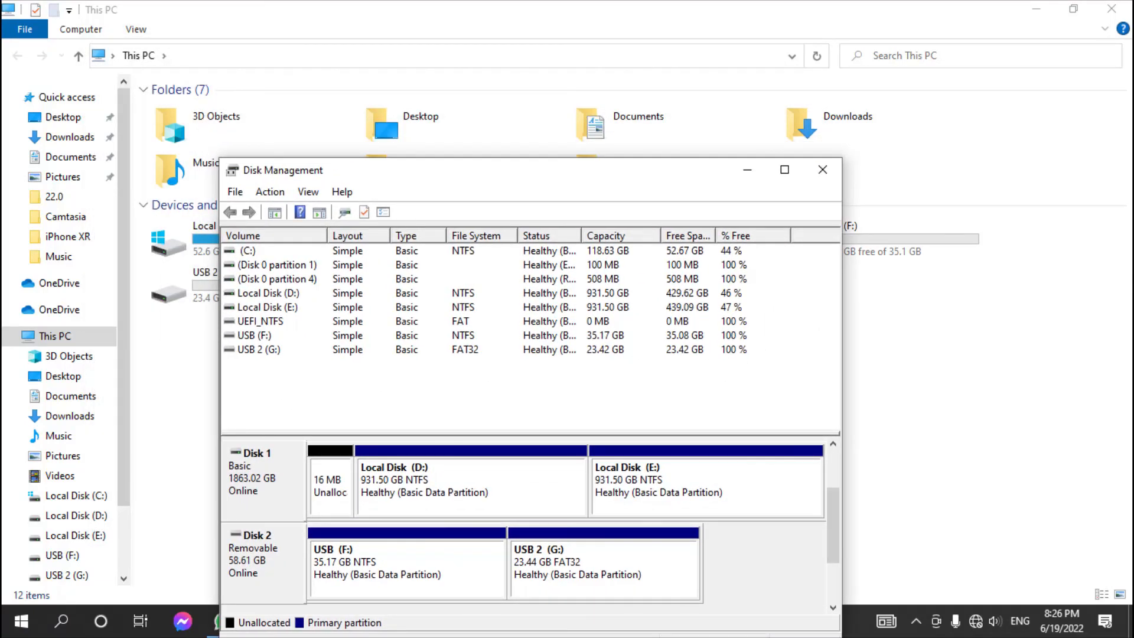
left_click(945, 366)
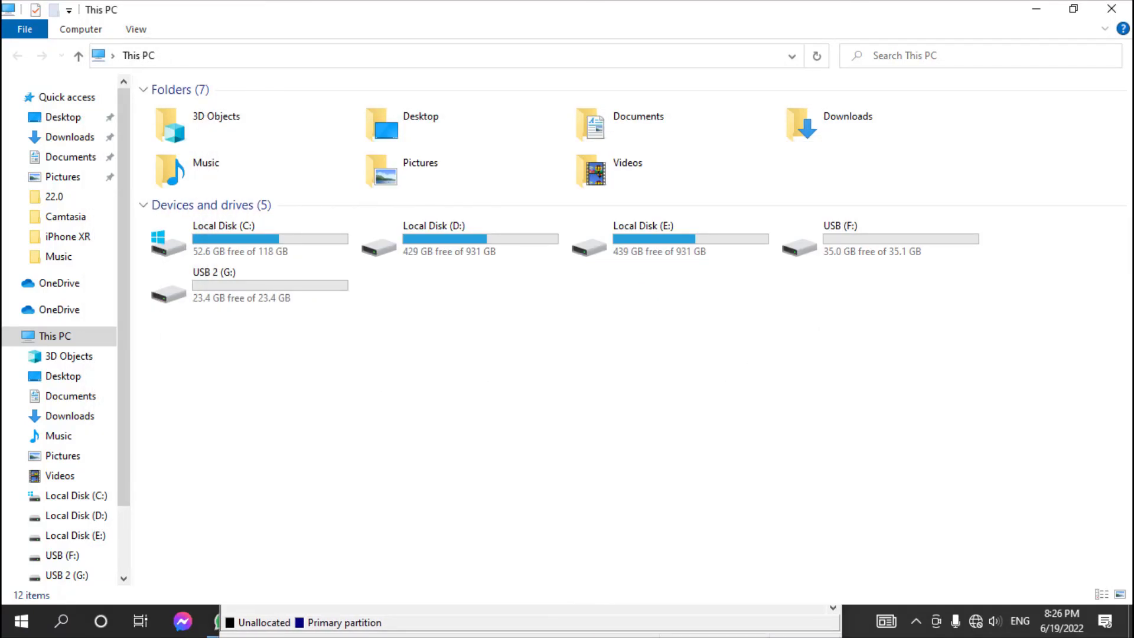
right_click(497, 344)
left_click(542, 410)
right_click(476, 362)
left_click(520, 429)
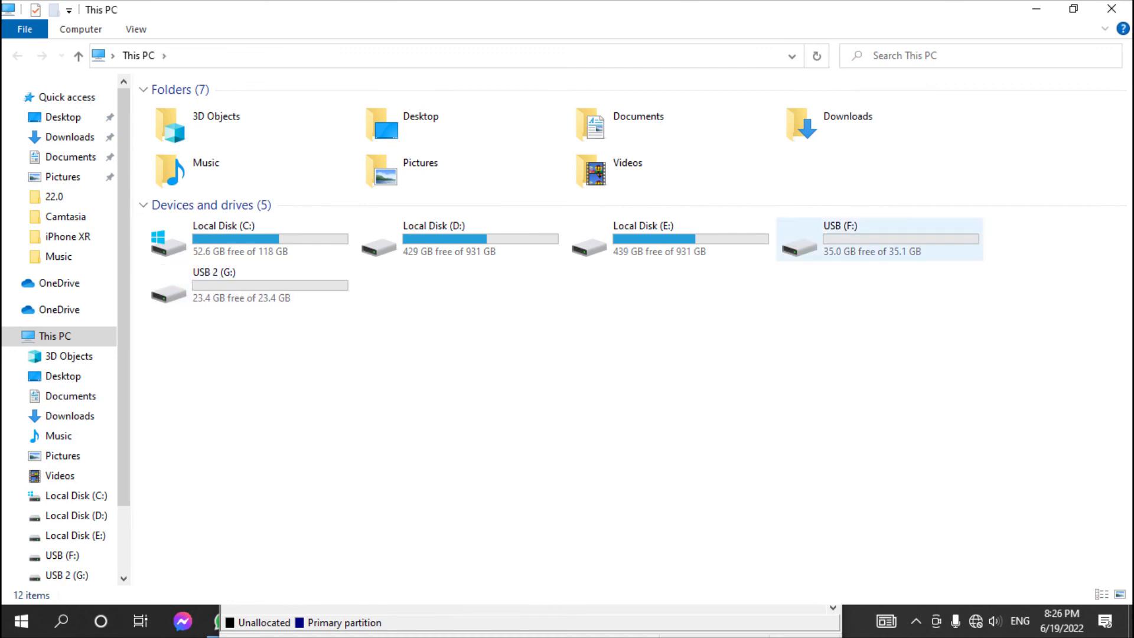
right_click(779, 314)
left_click(816, 380)
Open USB (F:) and USB 2 (G:) in turn to view their contents, and return to This PC.
double_click(856, 239)
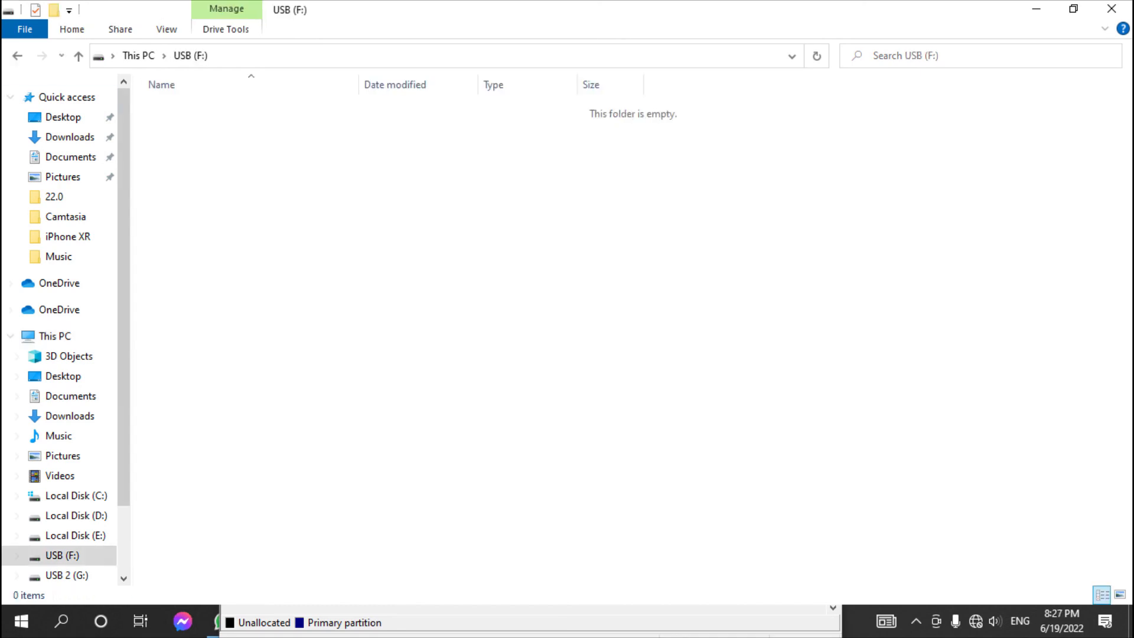
left_click(79, 56)
double_click(250, 286)
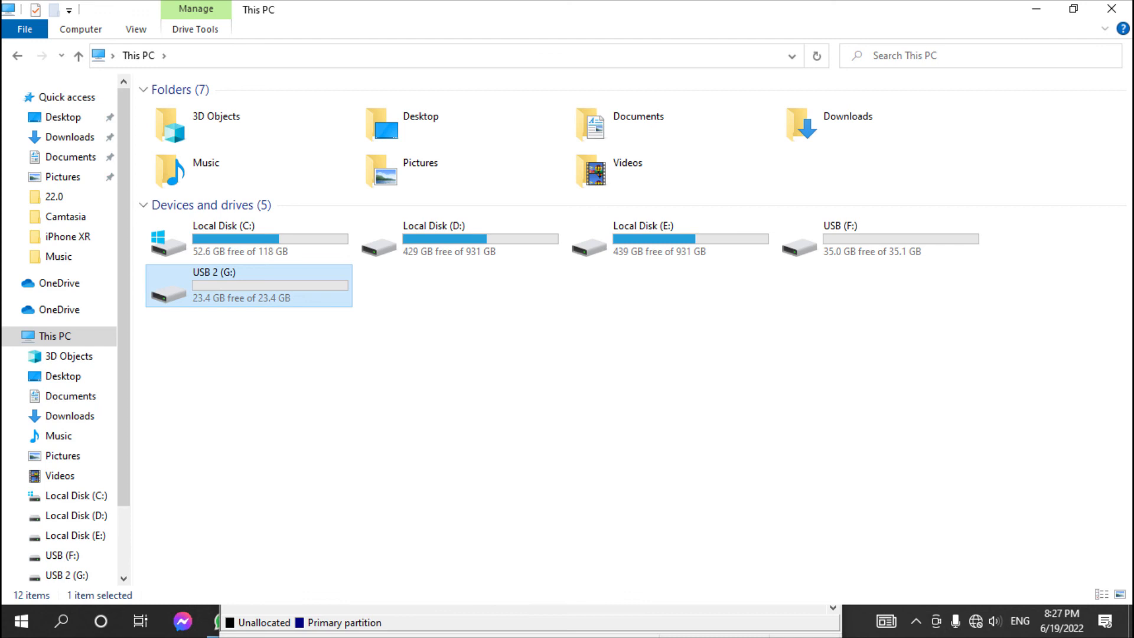
left_click(78, 56)
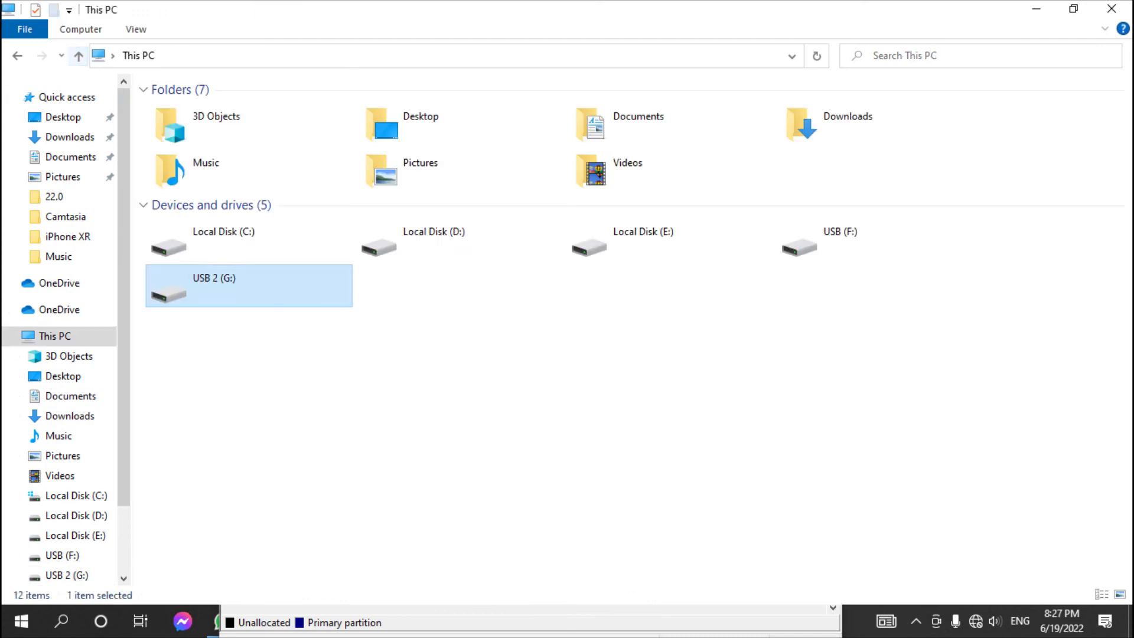
right_click(621, 363)
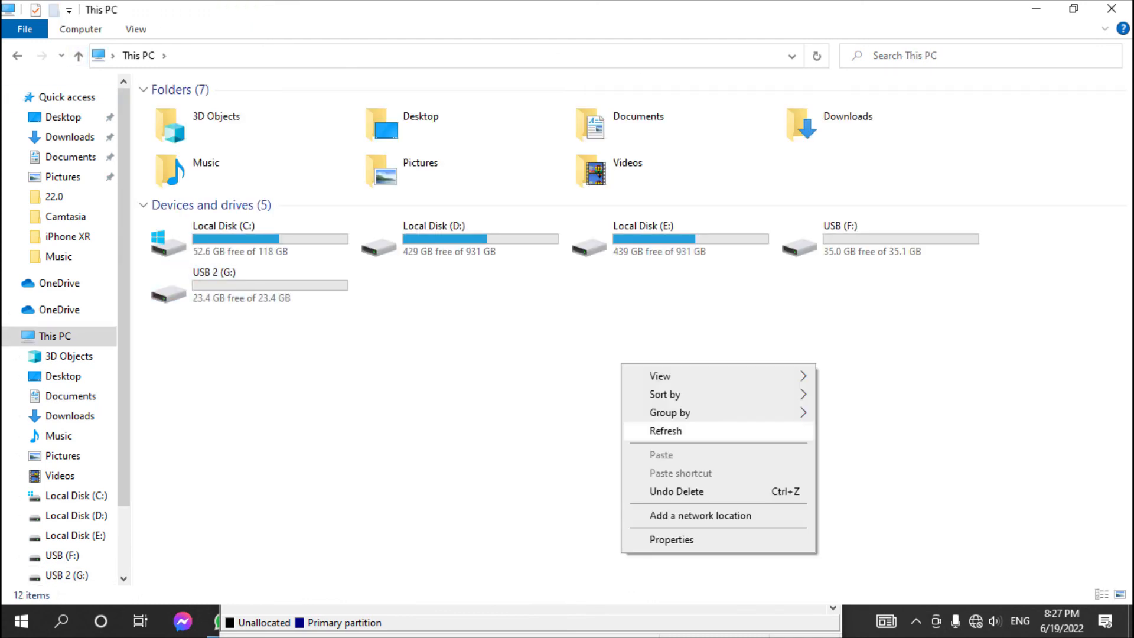
left_click(666, 431)
right_click(840, 242)
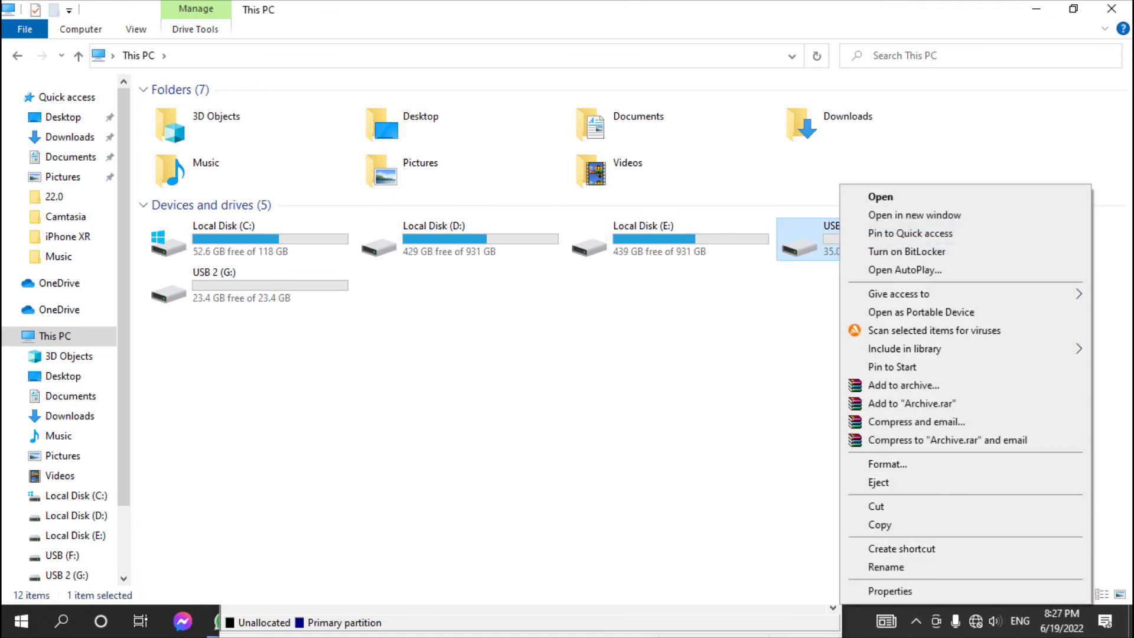
key("Escape")
right_click(603, 385)
left_click(649, 453)
right_click(543, 389)
left_click(588, 457)
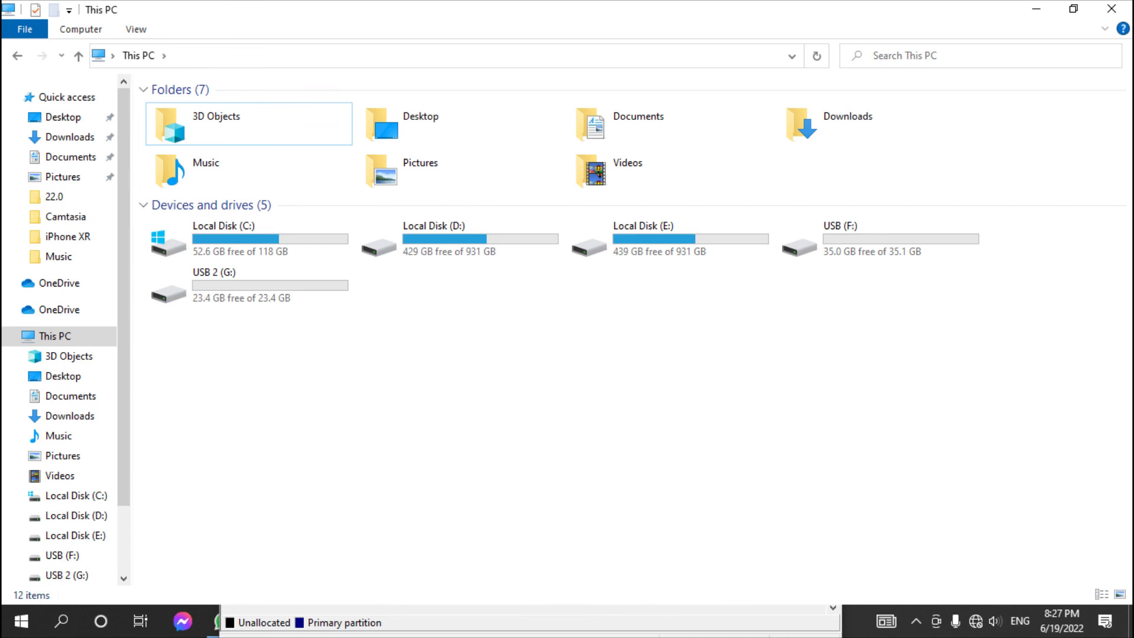